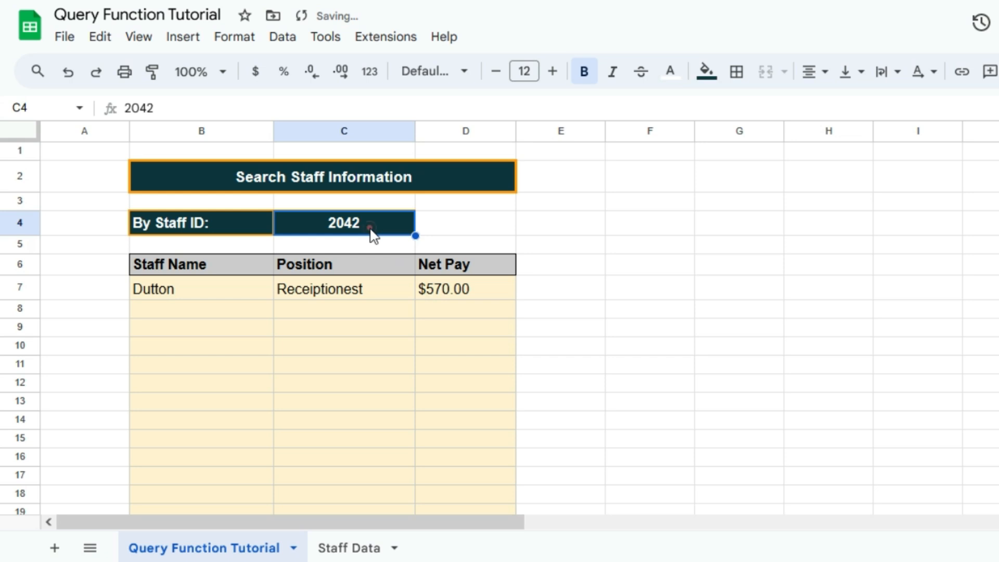
Step: Look up another staff member by entering a different staff ID in C4
type("041")
key("Return")
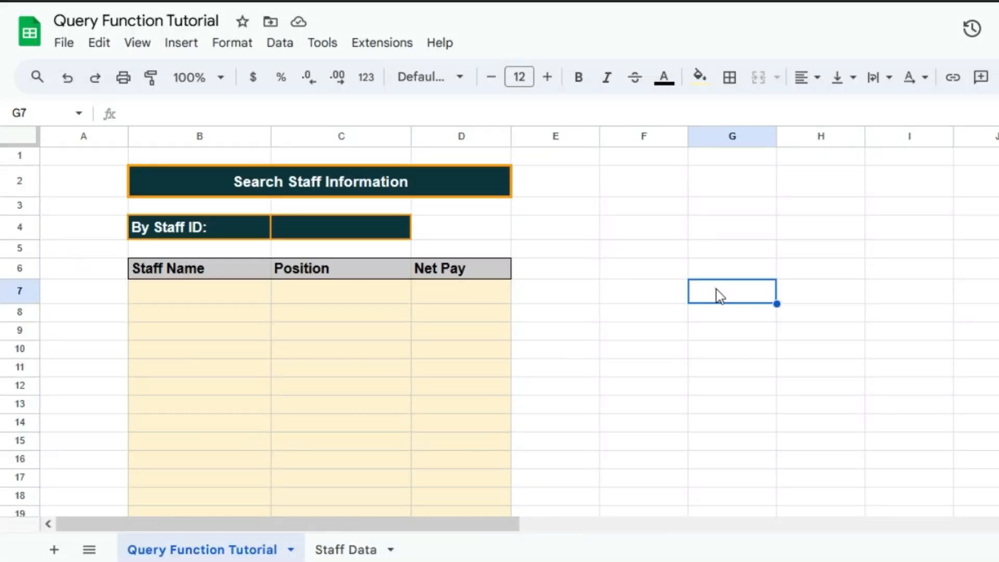
Step: Examine the search form's staff ID input cell and the results table with Staff Name, Position and Net Pay
left_click(717, 289)
left_click_drag(252, 272, 420, 399)
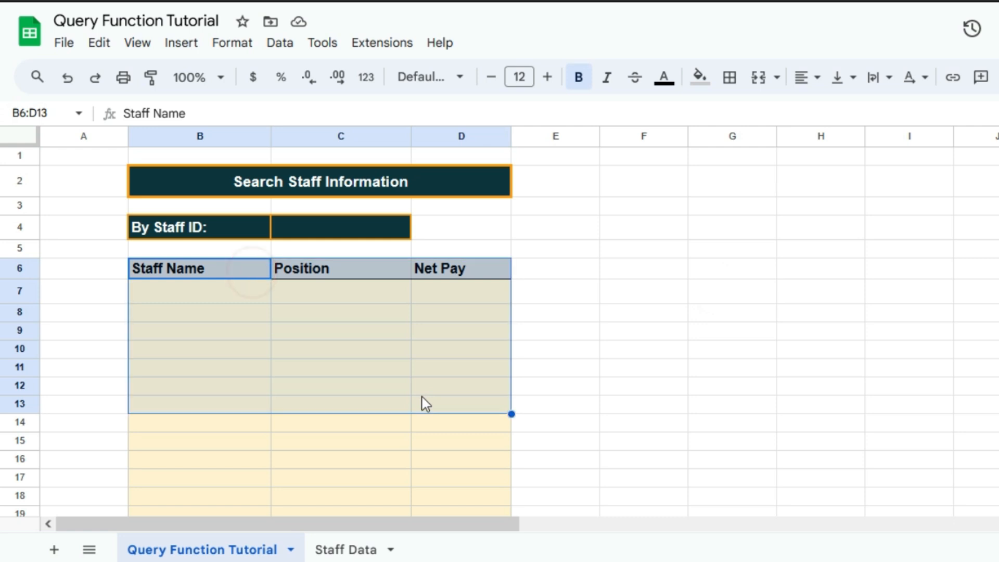
left_click(308, 231)
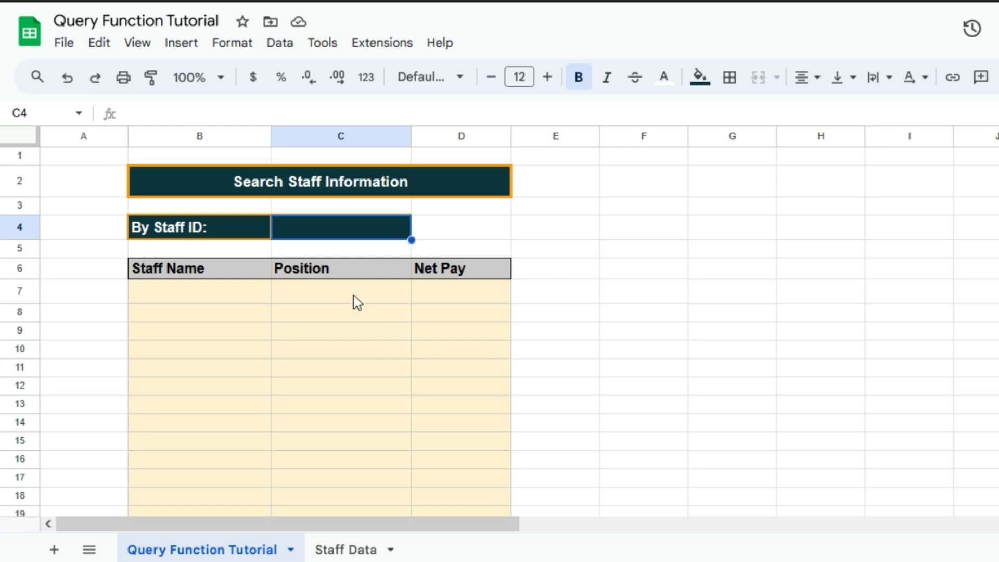
left_click_drag(251, 270, 468, 451)
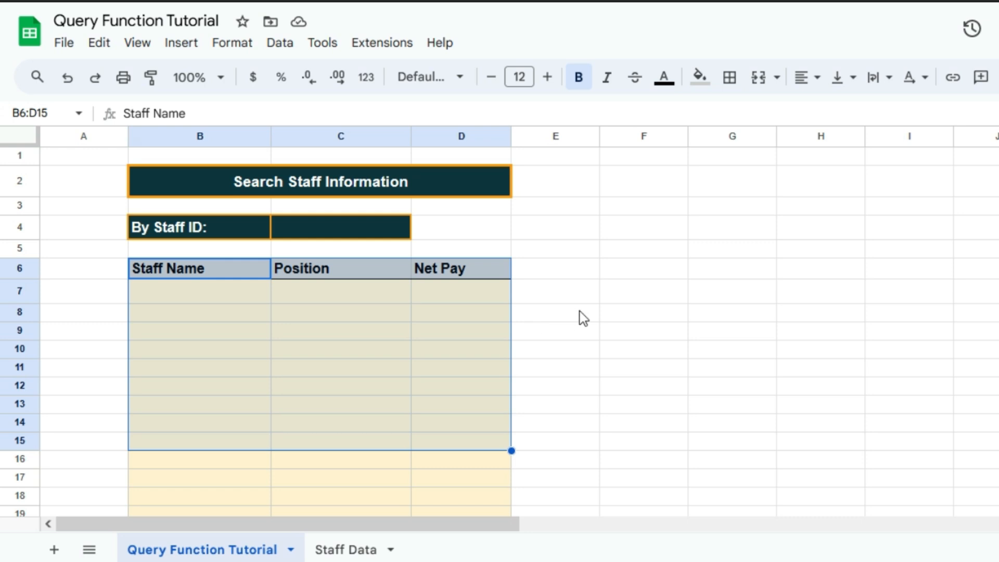
left_click(229, 221)
left_click_drag(290, 228, 304, 225)
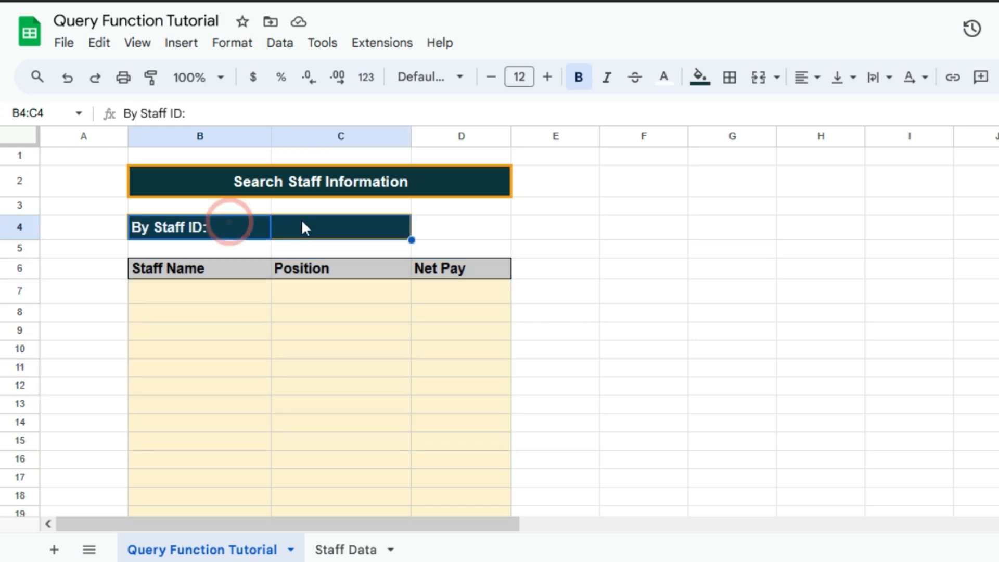
left_click(555, 297)
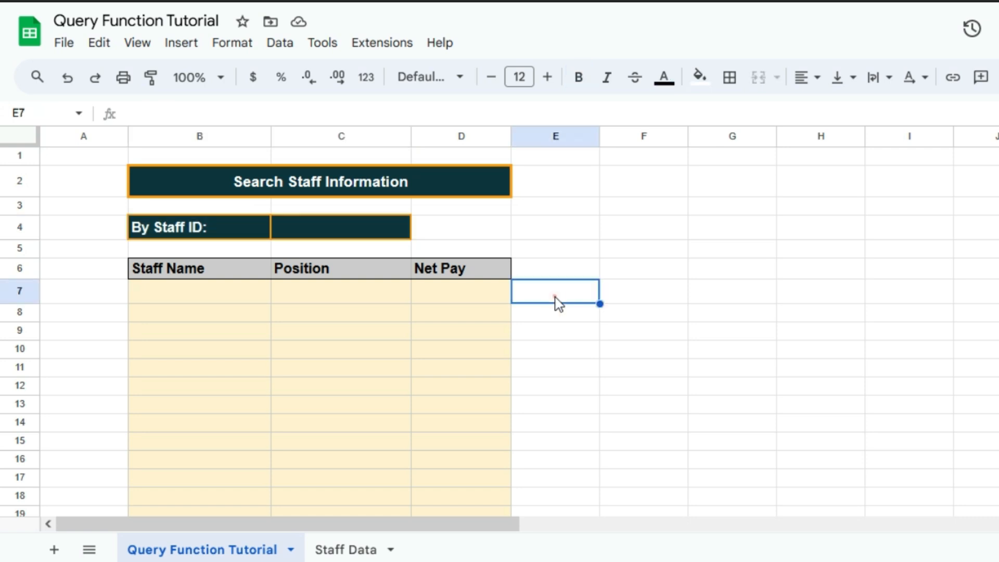
Step: Examine the source table on the Staff Data sheet, including its Staff ID, Staff Name and Net Pay columns
left_click(330, 552)
left_click_drag(98, 165, 716, 397)
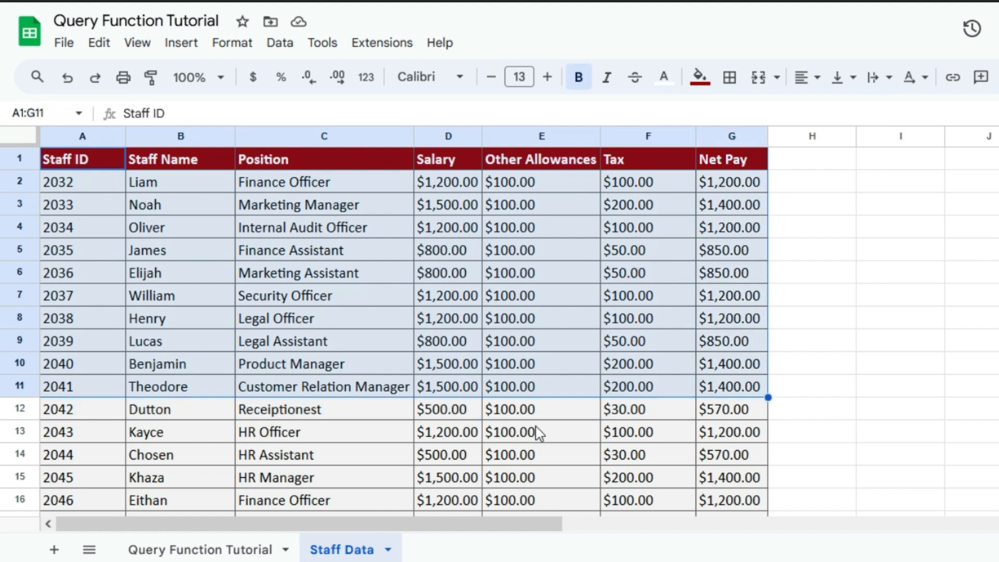
left_click(349, 326)
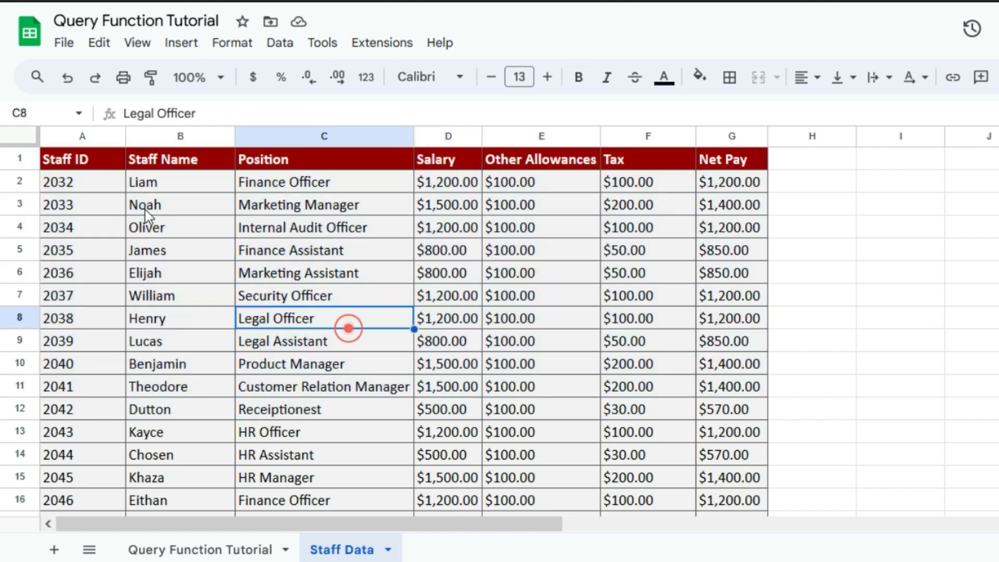
left_click(82, 136)
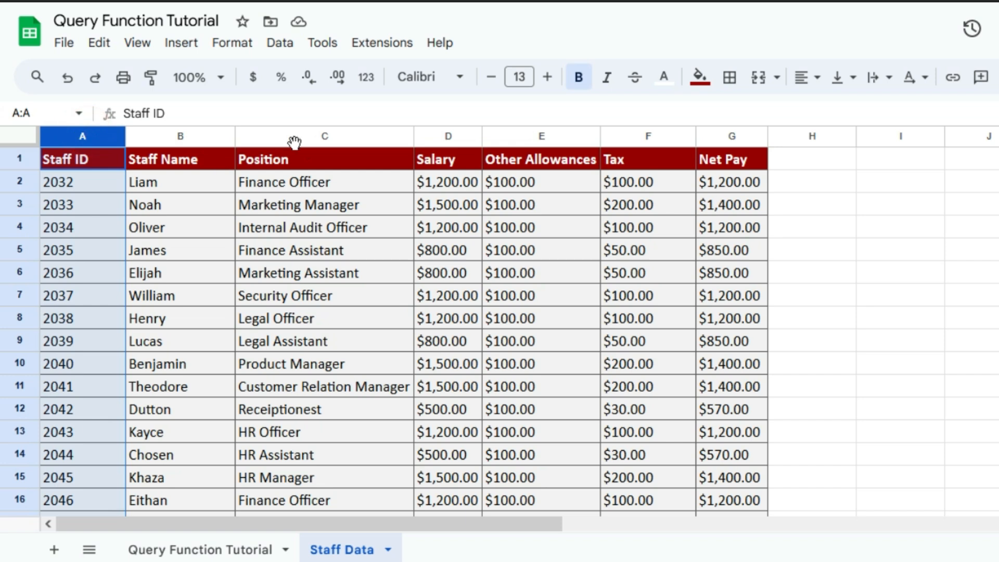
left_click(186, 137)
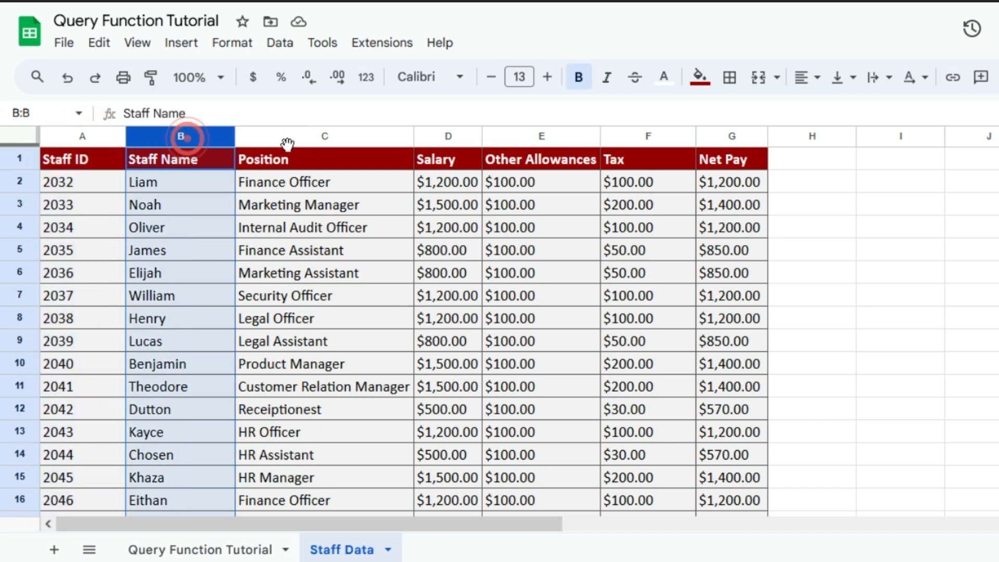
left_click(719, 134)
left_click(331, 267)
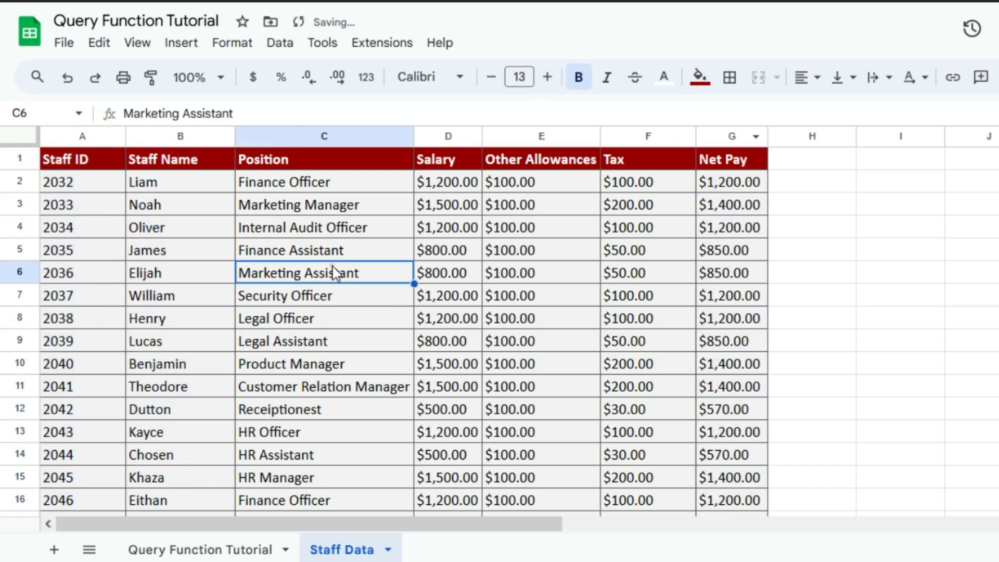
Step: Begin a QUERY formula in B7 of the Query Function Tutorial sheet, using 'Staff Data'!A2:G41 as its data range
left_click(217, 552)
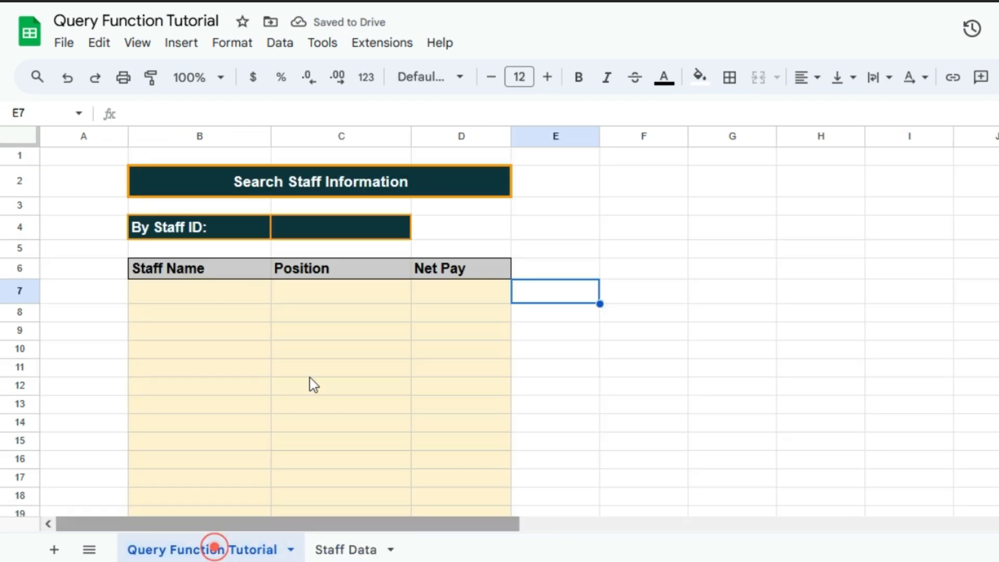
left_click(257, 301)
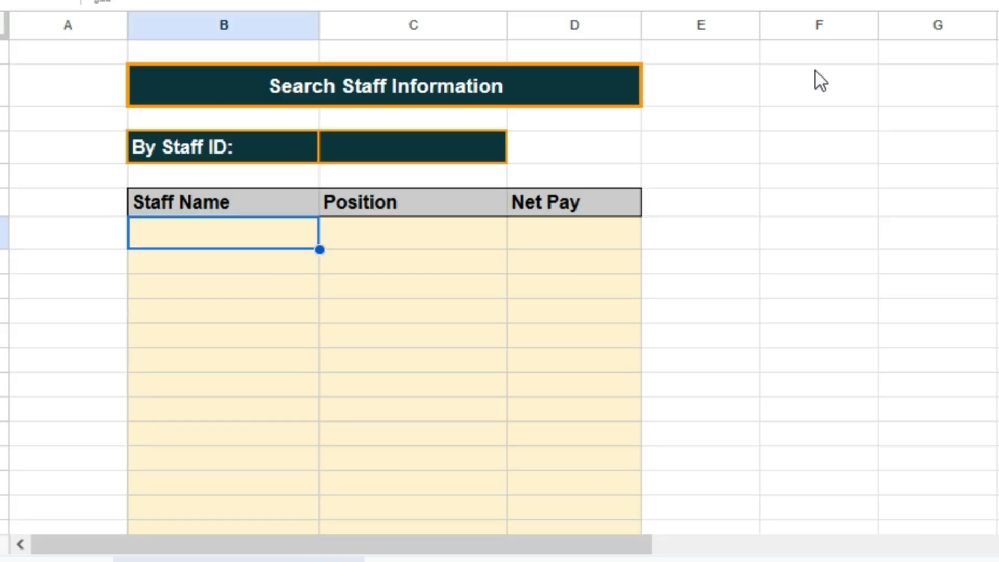
type("=QUERY")
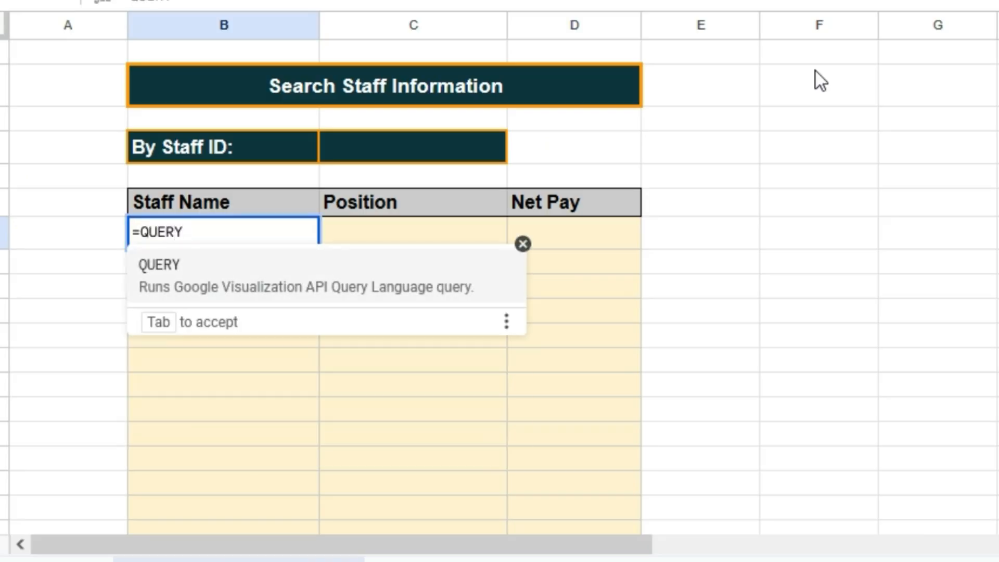
type("(")
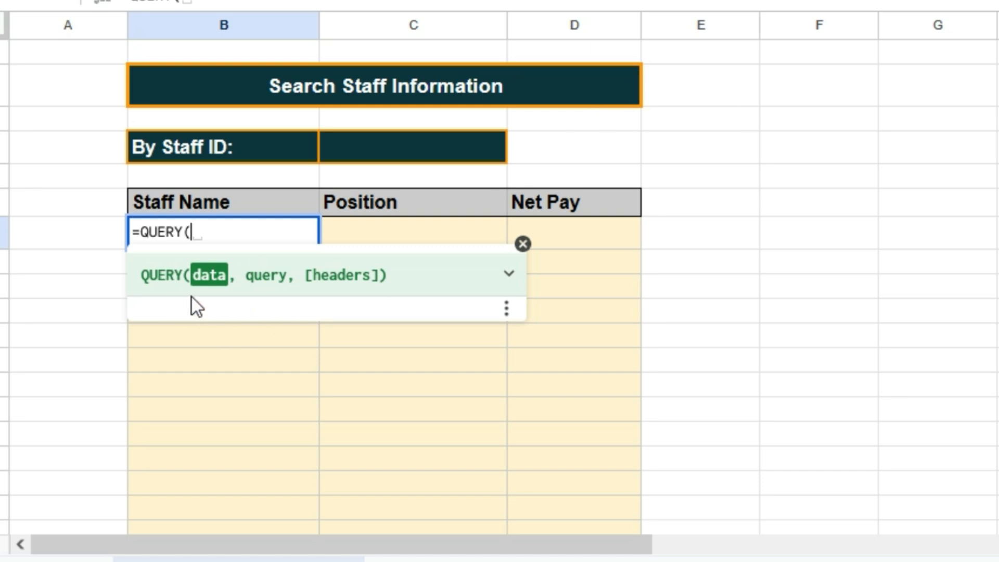
left_click(427, 560)
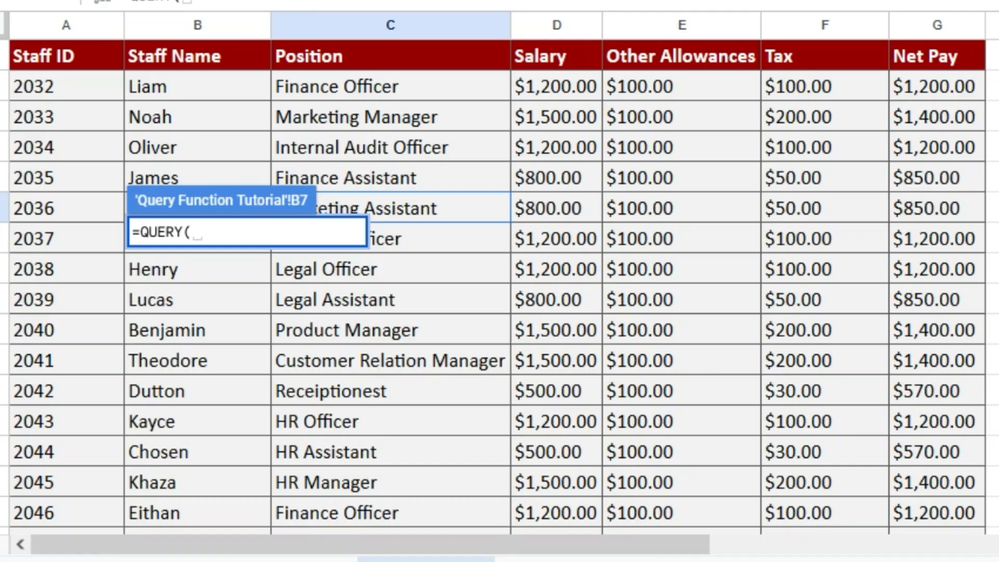
left_click(76, 83)
left_click_drag(76, 83, 920, 272)
scroll(874, 276, "up", 10)
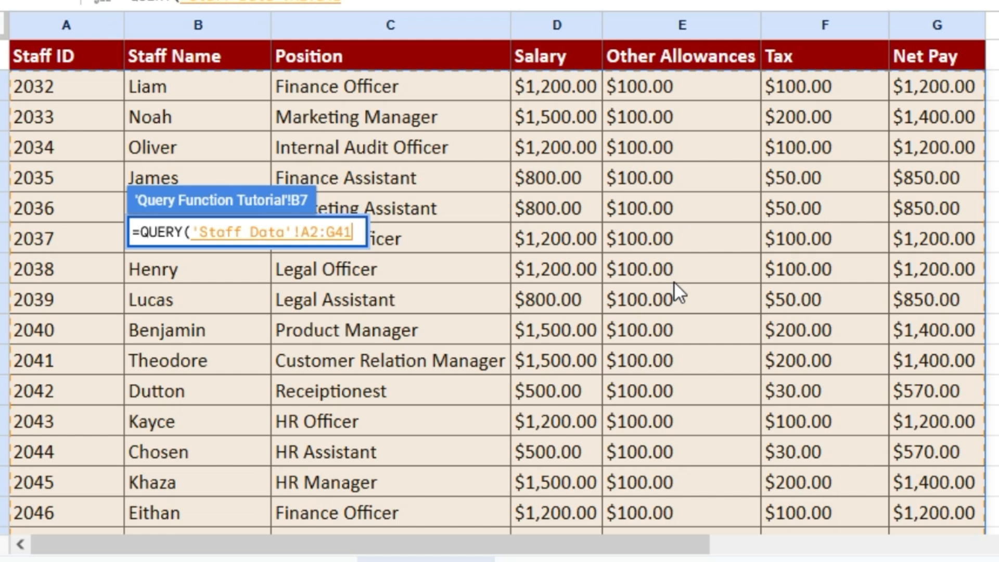
type(",")
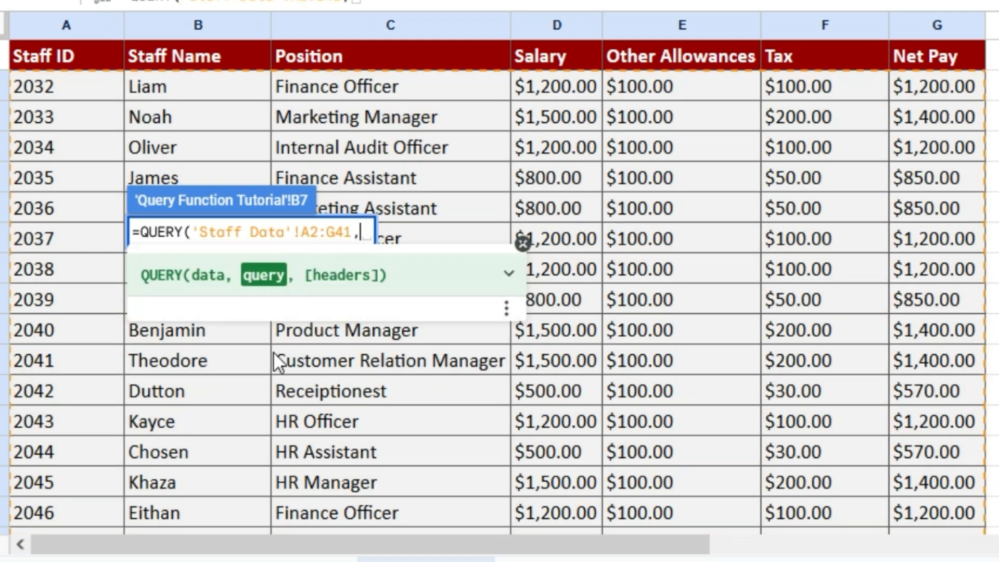
Step: Start the formula's query string with "Select B,C,G Where to return the Staff Name, Position and Net Pay columns
type("\"Select ")
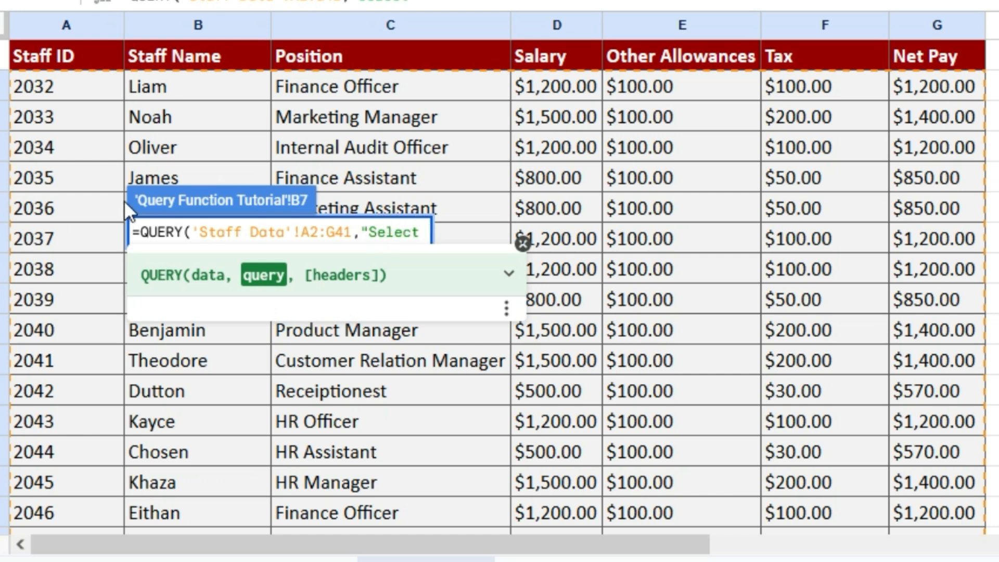
type("B")
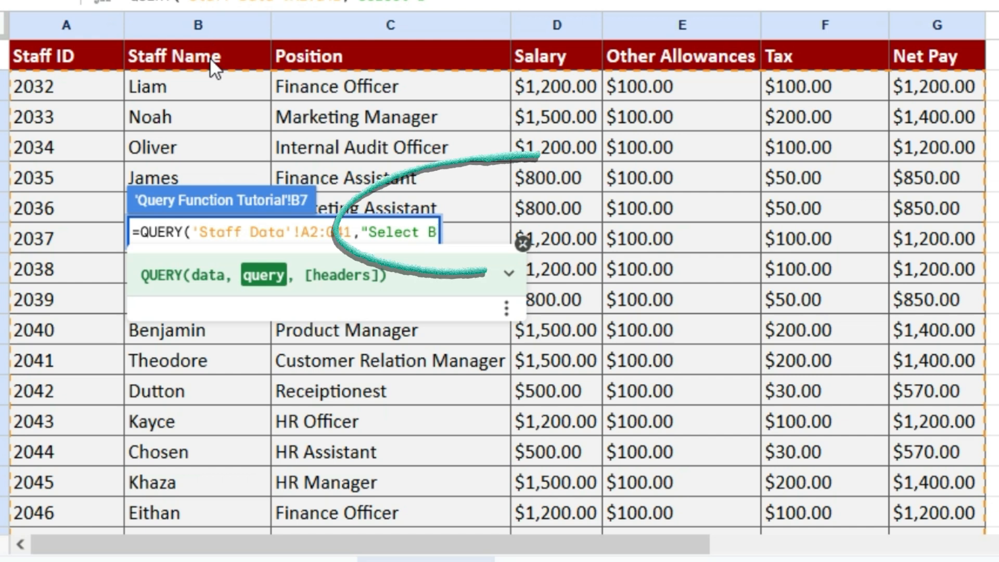
type(",")
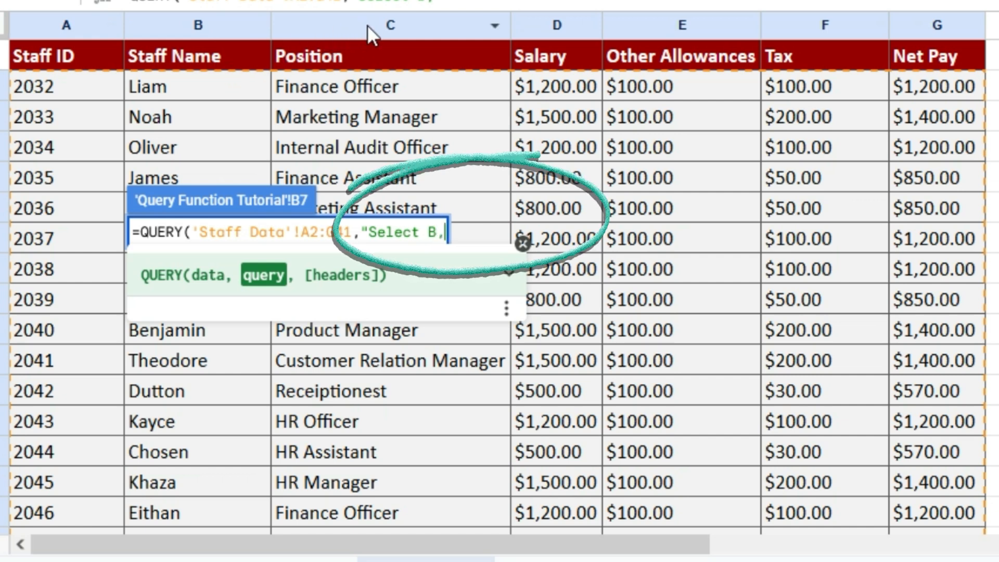
type("C,")
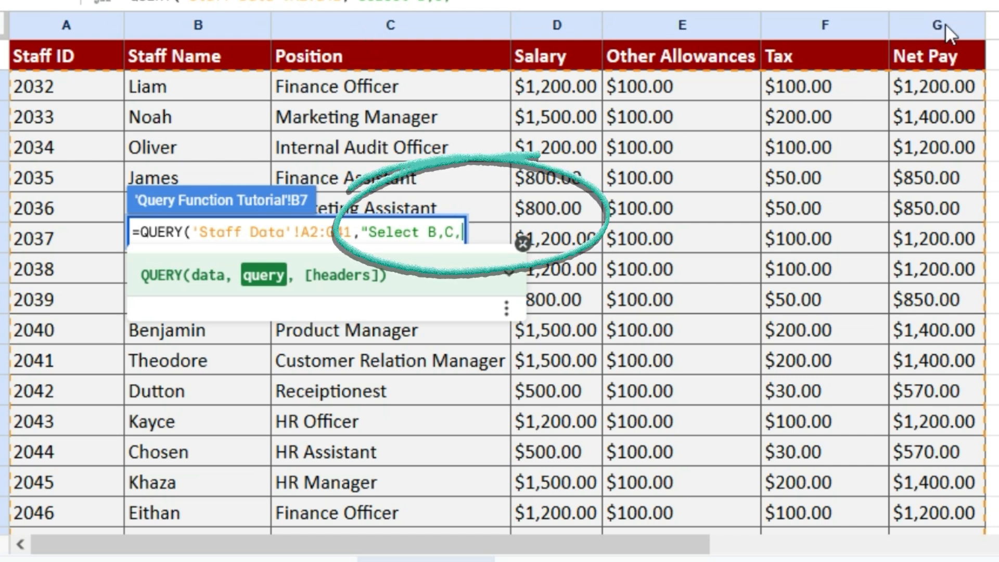
type("G Where ")
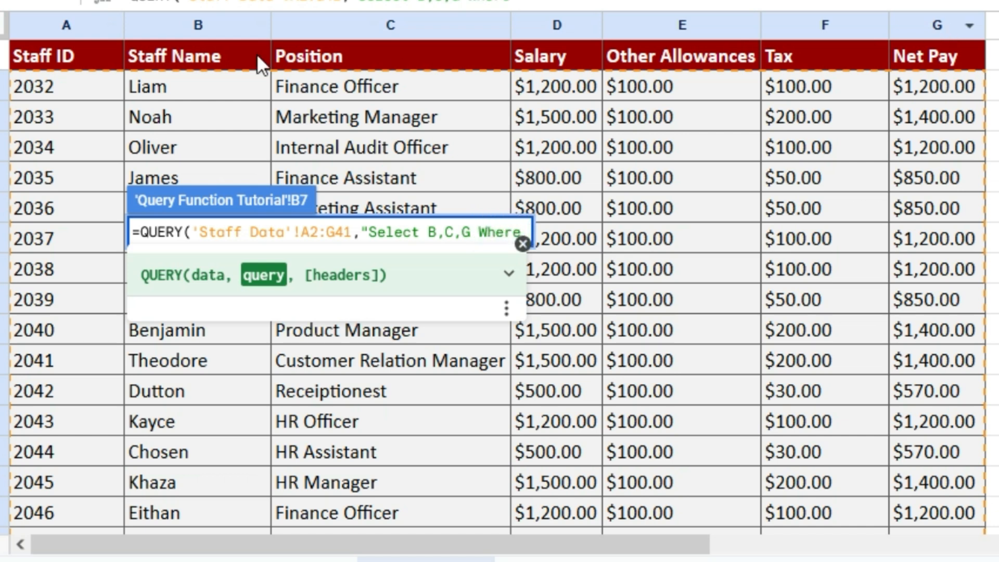
Step: Complete the query condition as A Contains '"&C4&"'" so it matches the staff ID cell, and close the formula's parenthesis
type("A")
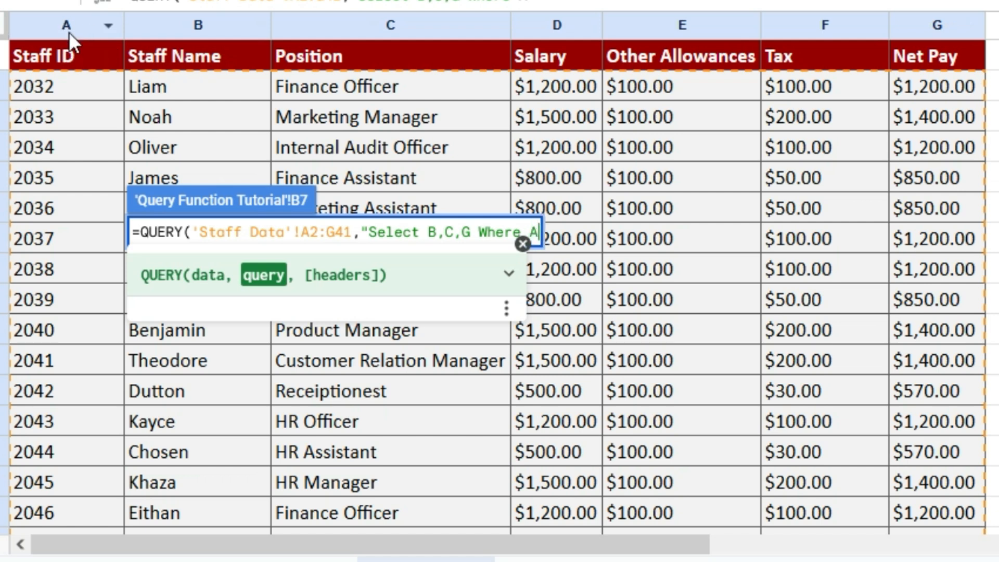
type(" Contains")
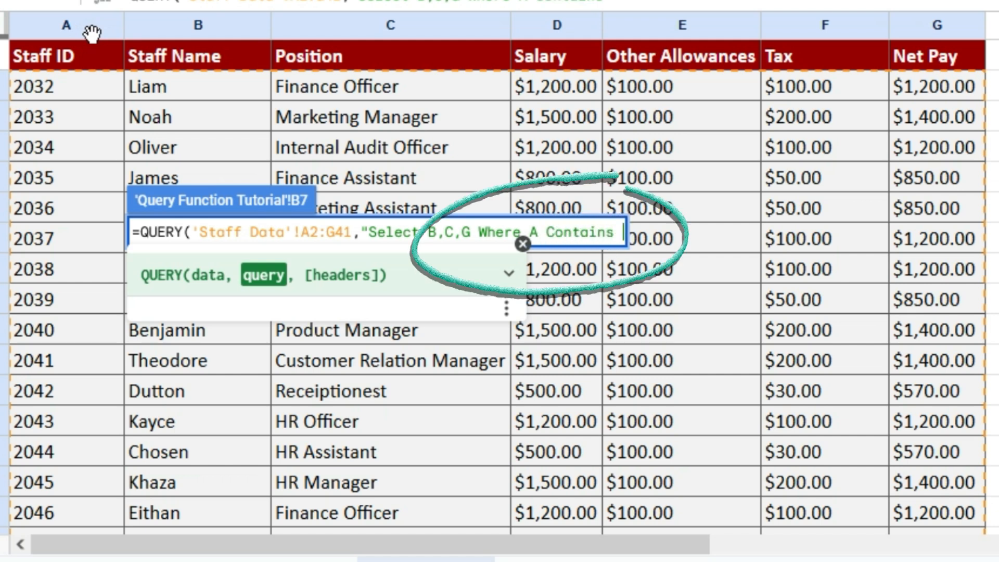
type(" '\"")
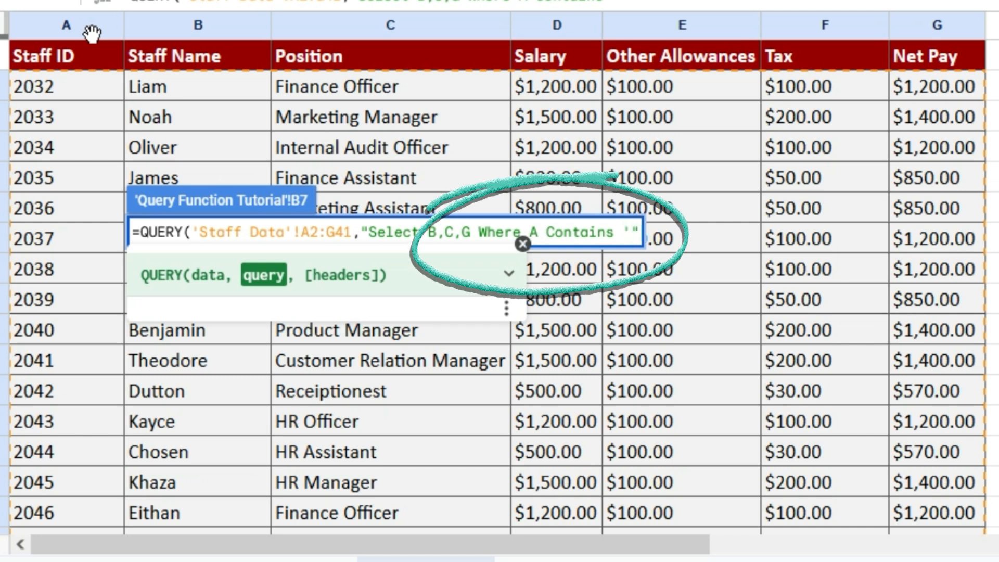
type("&")
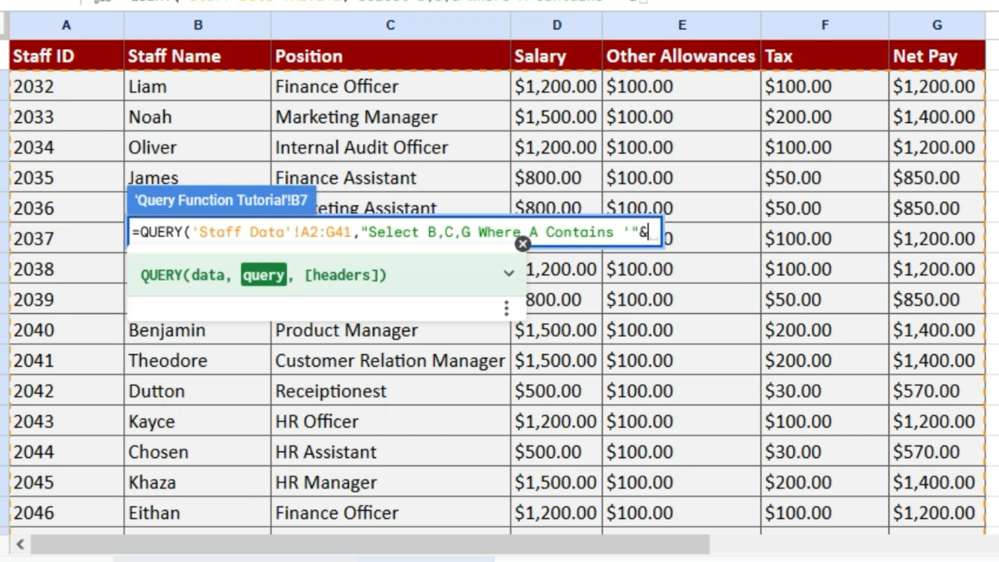
left_click(234, 559)
left_click(402, 148)
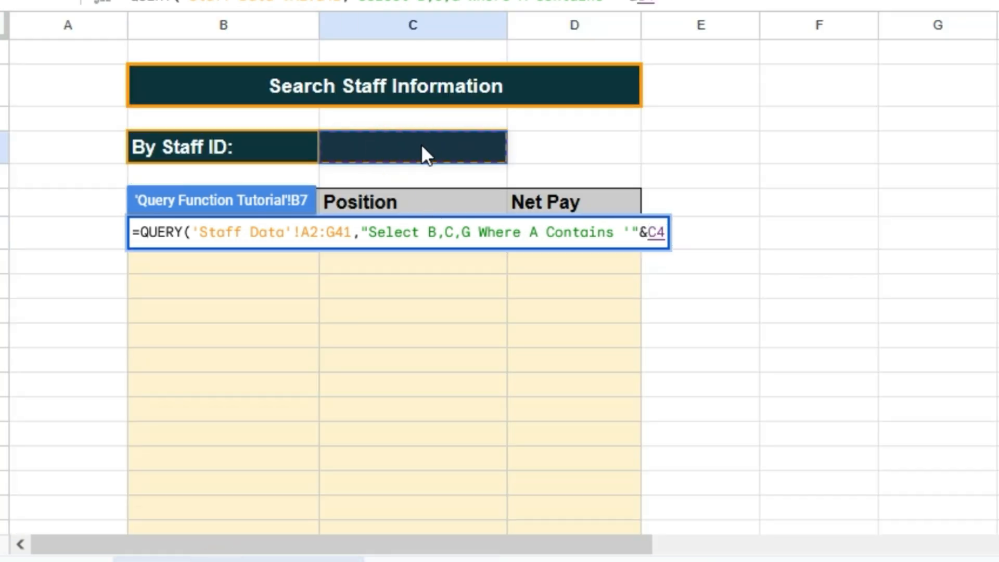
type("\"'")
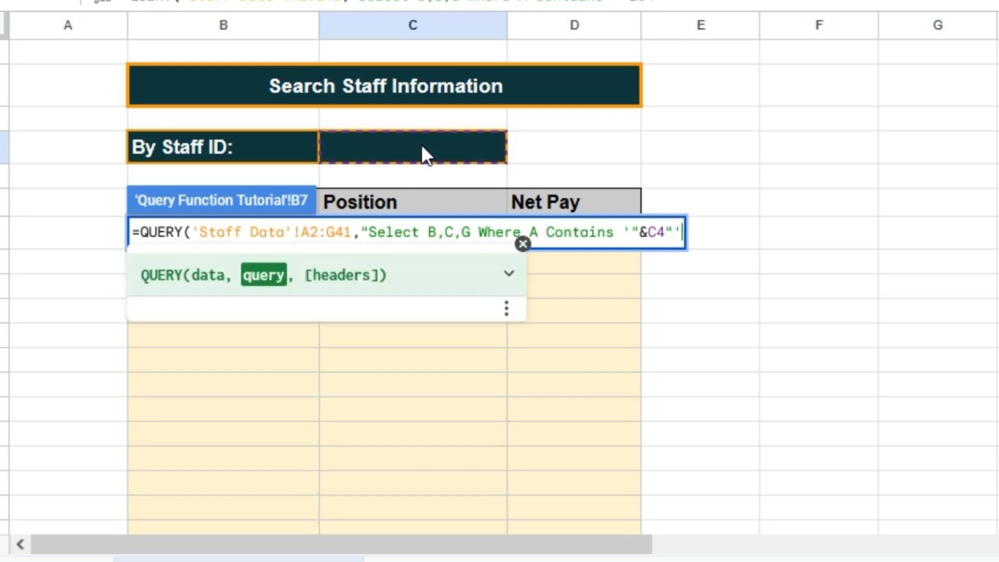
key("BackSpace")
key("BackSpace")
type("&")
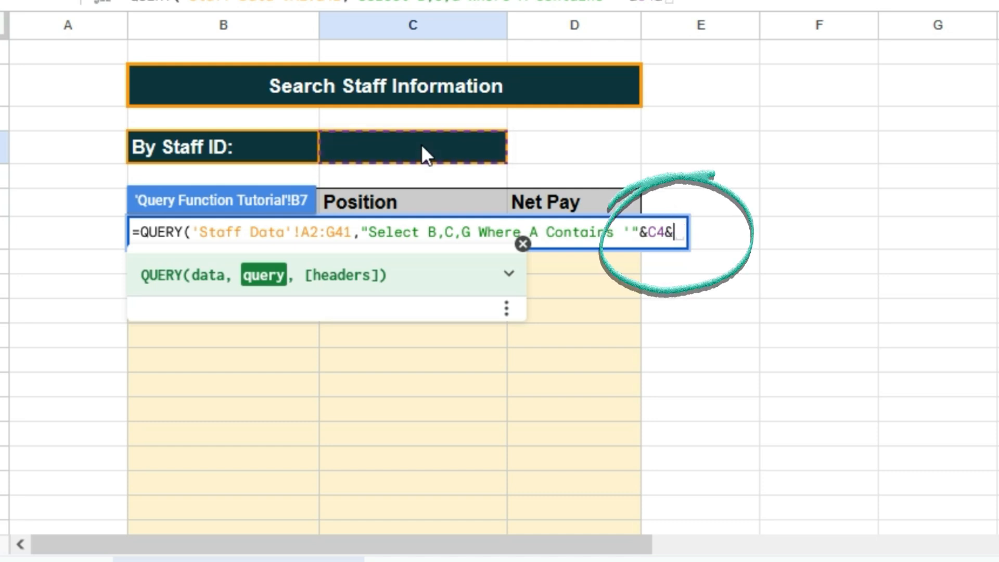
type("\"'\")")
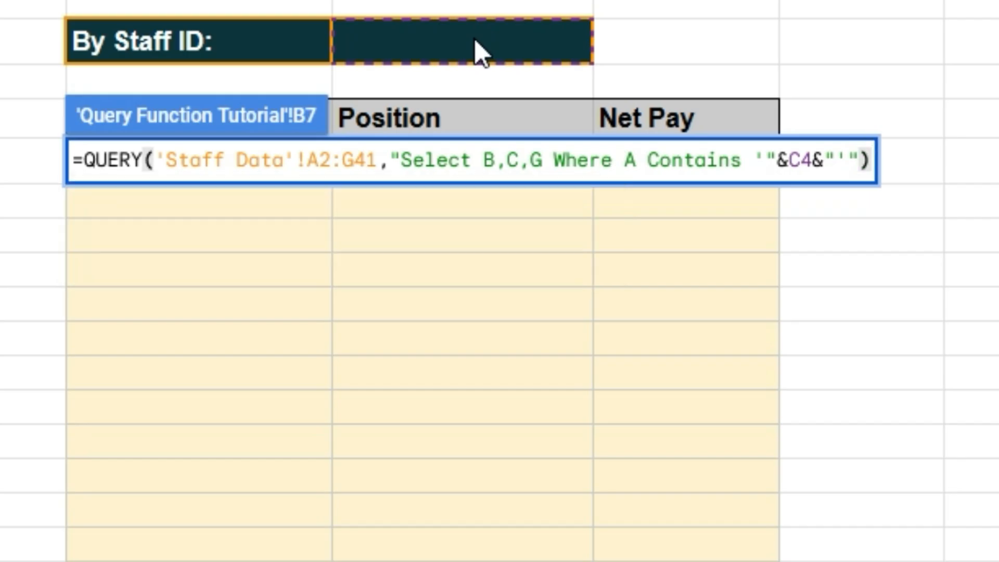
Step: Review the formula's data range, Select clause and Where condition, and commit it in B7
left_click_drag(155, 166, 378, 167)
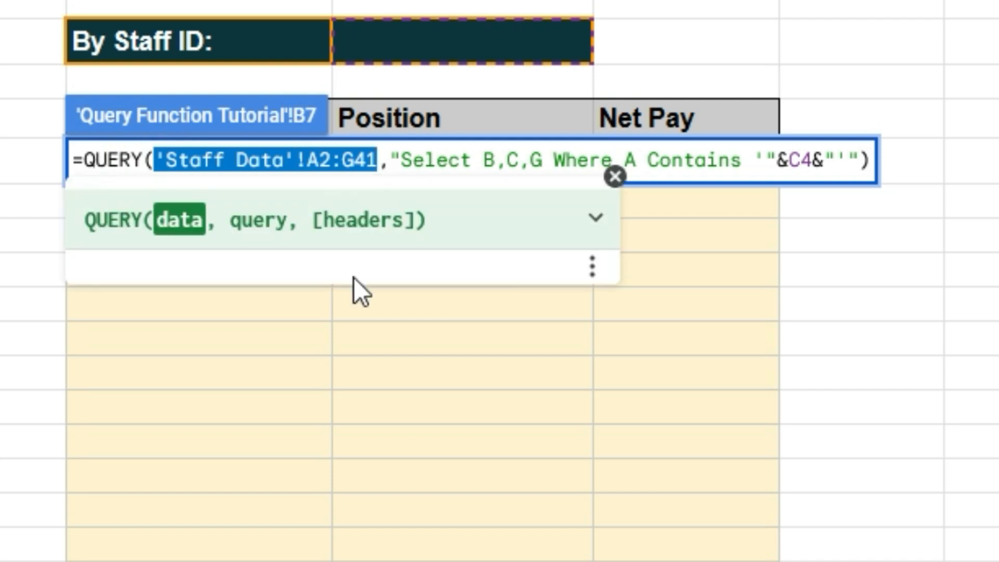
left_click_drag(395, 160, 544, 159)
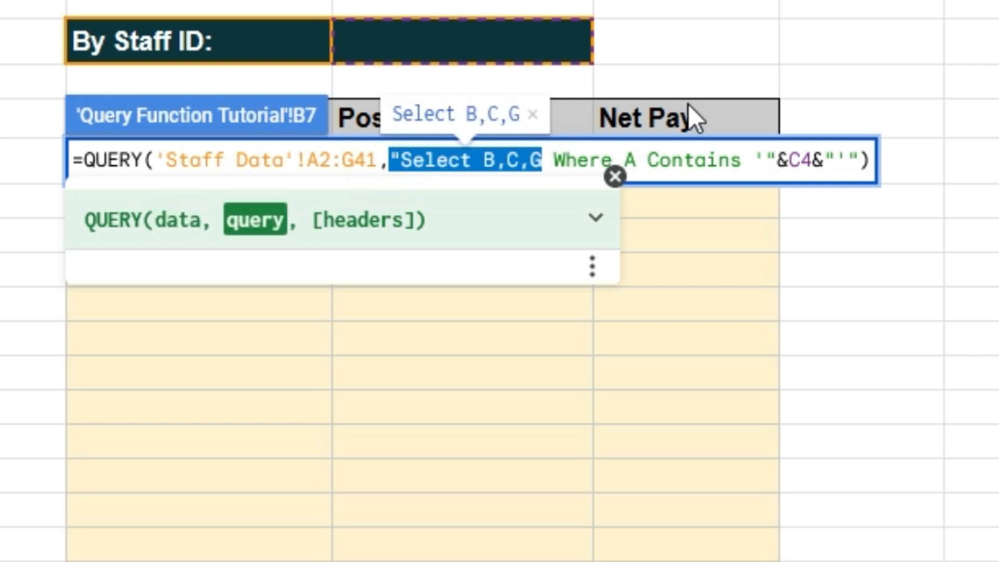
left_click_drag(559, 159, 863, 160)
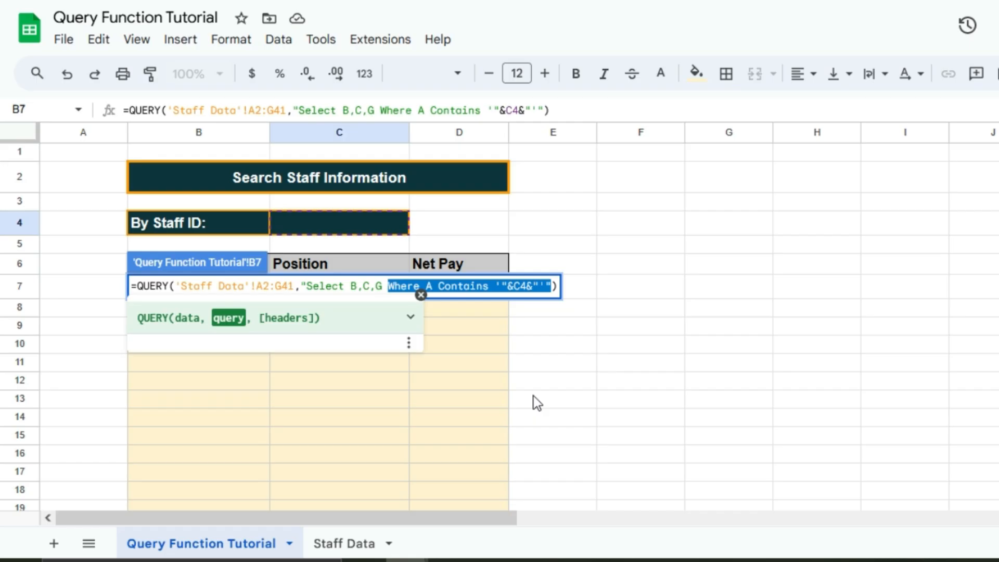
key("Return")
left_click(241, 289)
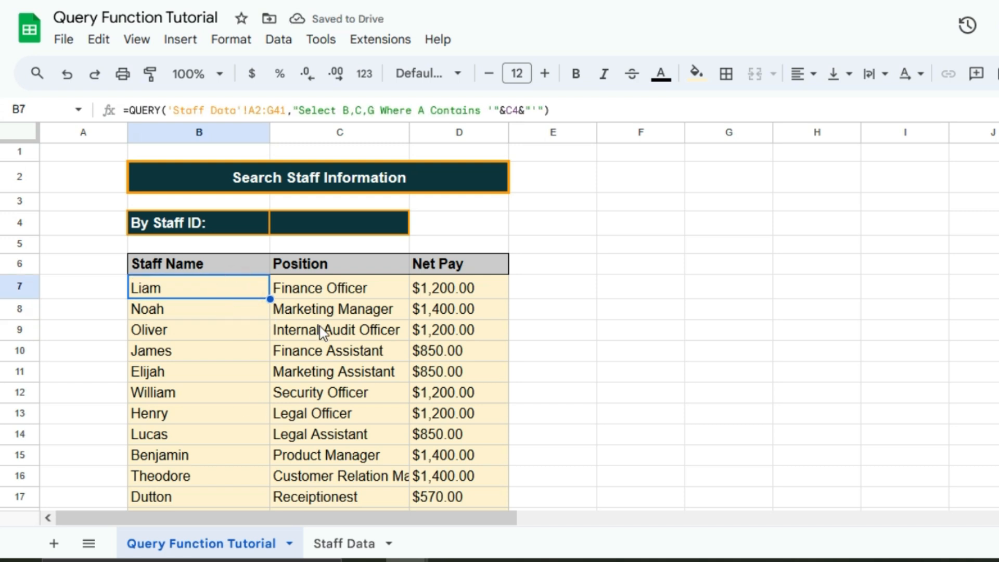
Step: Examine the staff name, position and net pay returned in row 7 by the QUERY formula in B7
left_click(338, 287)
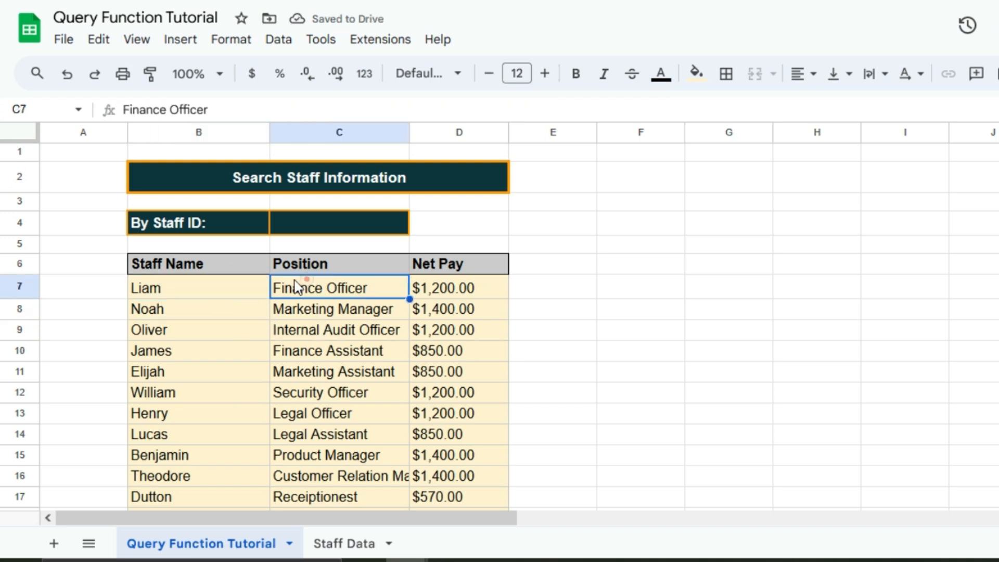
left_click(248, 282)
left_click(300, 292)
left_click(431, 287)
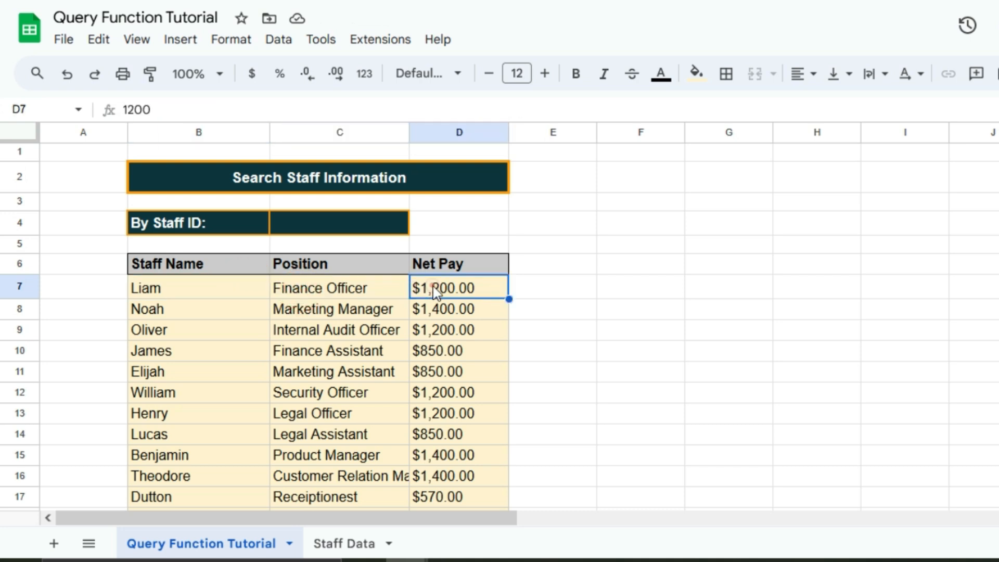
left_click(221, 282)
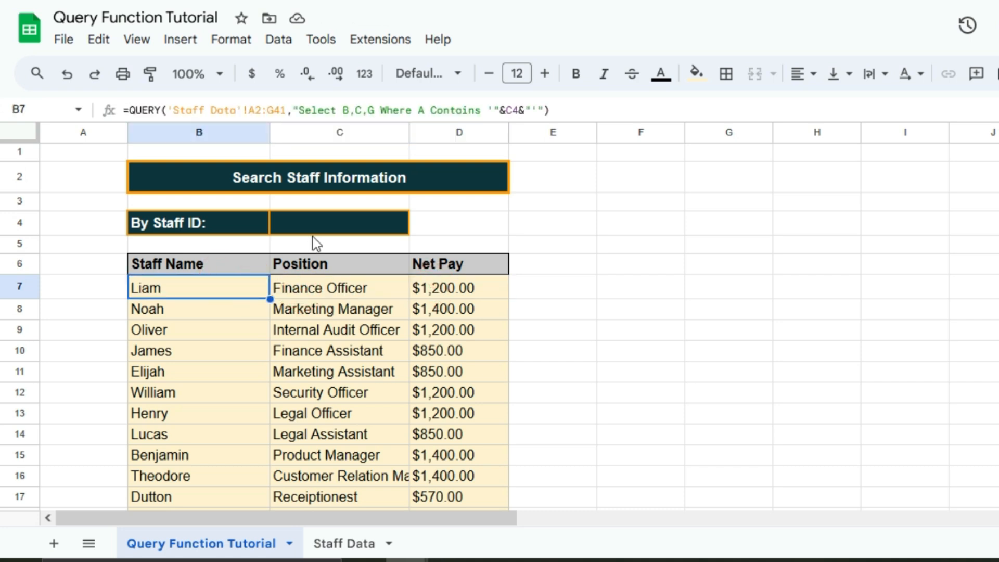
Step: Test the search by entering the Security Officer's staff ID from row 7 of the Staff Data sheet in C4
left_click(333, 224)
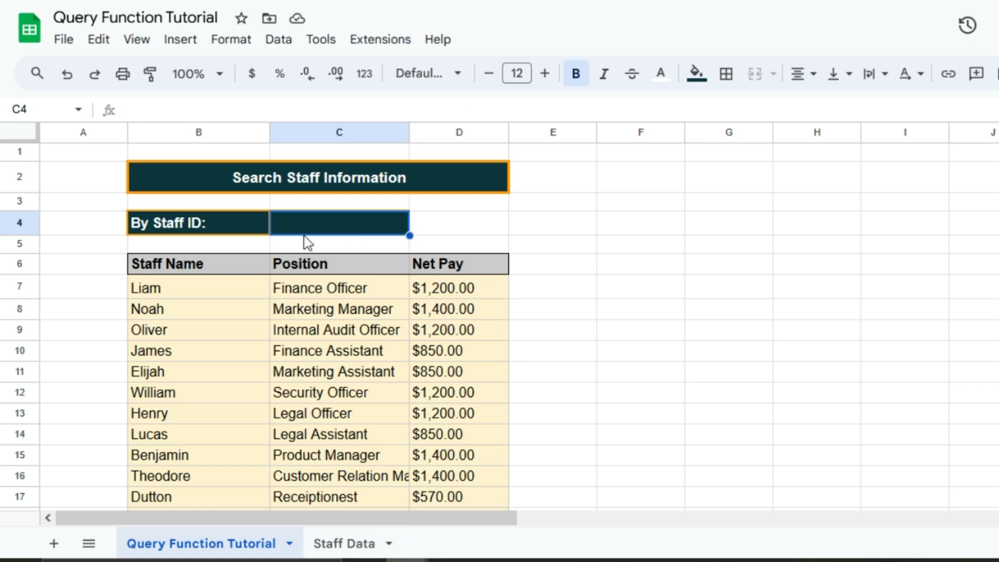
left_click(318, 553)
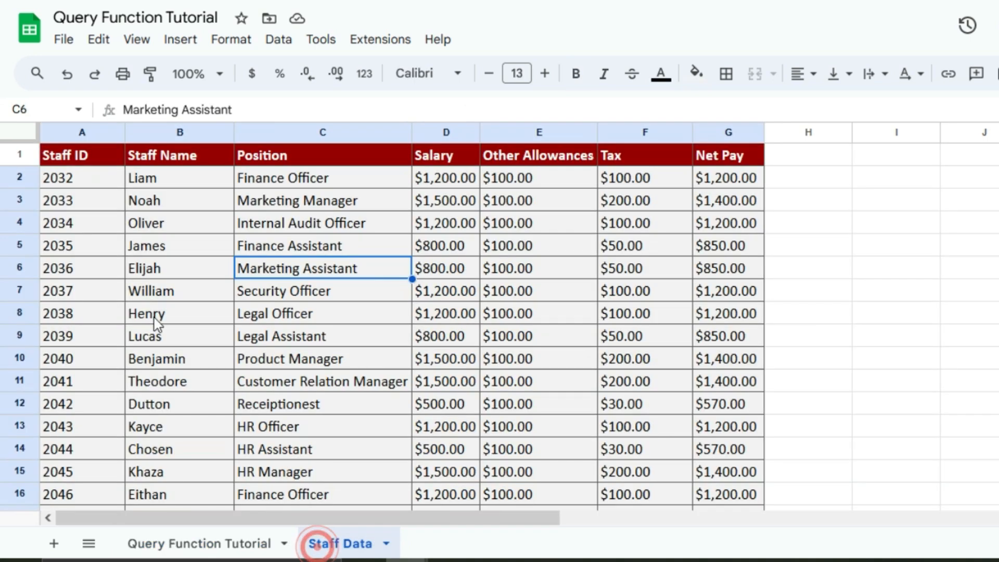
left_click(94, 289)
left_click(197, 546)
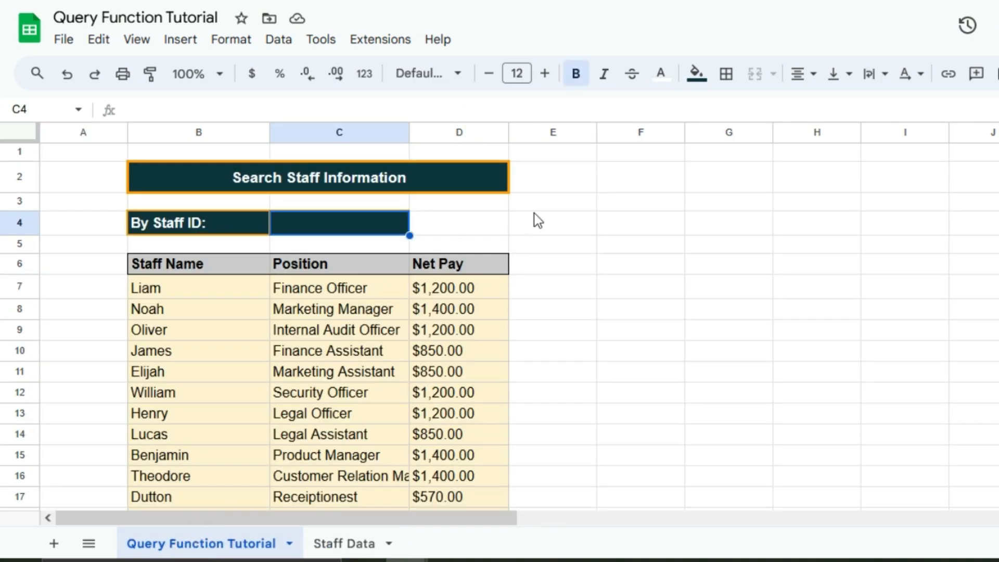
type("2037")
key("Return")
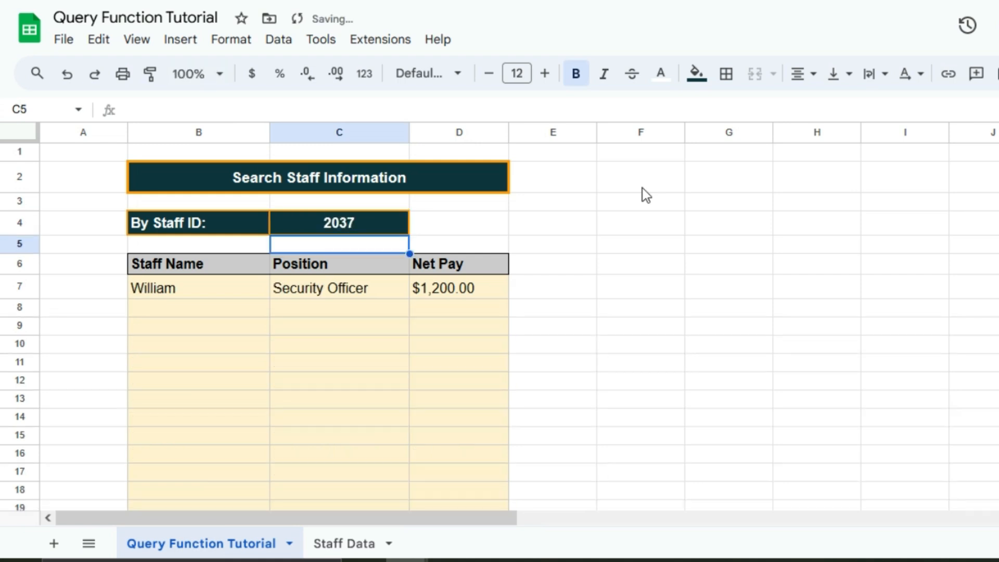
Step: Replace the search value in C4 with the Product Manager's staff ID from A10 of the Staff Data sheet
left_click(346, 224)
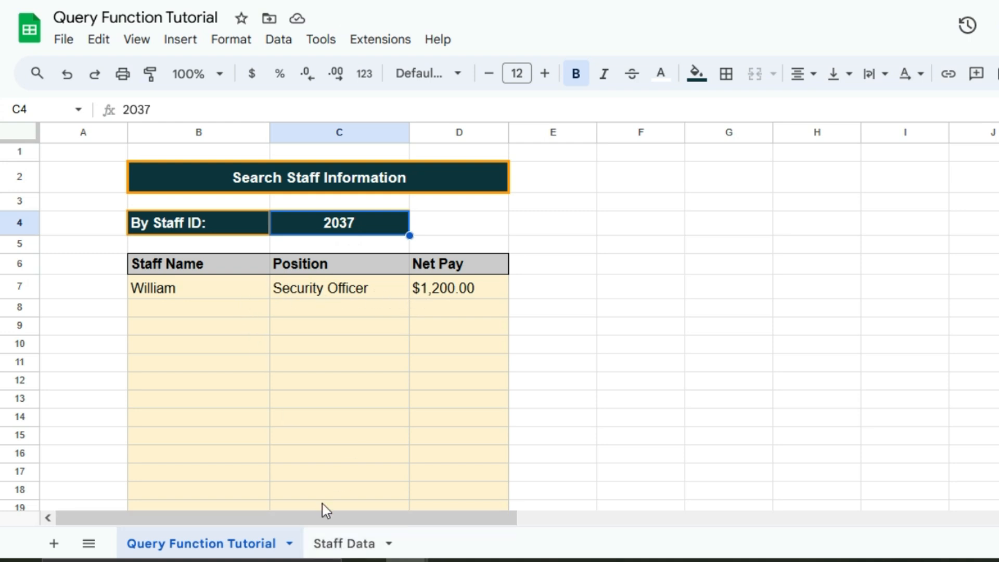
left_click(330, 223)
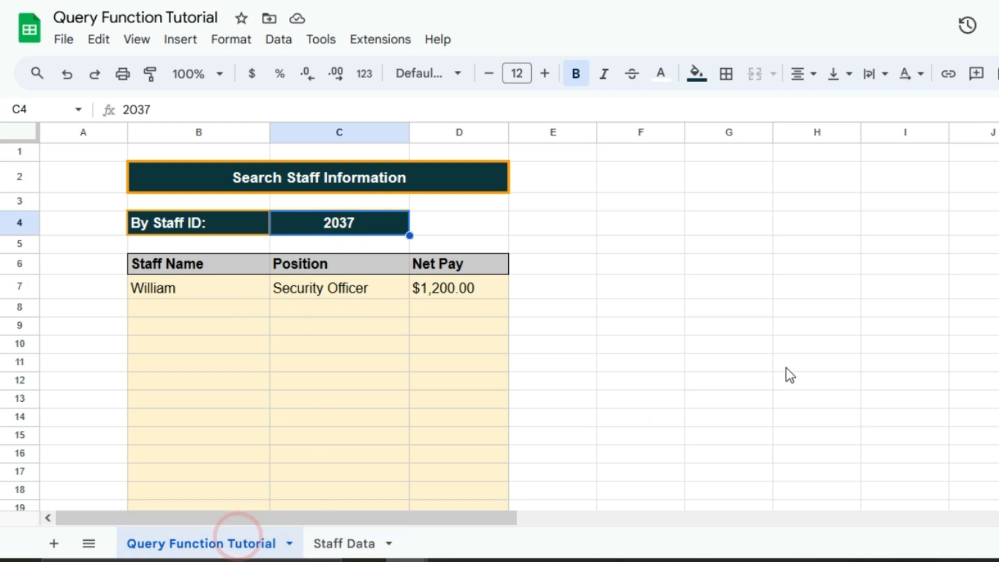
type("2040")
key("Return")
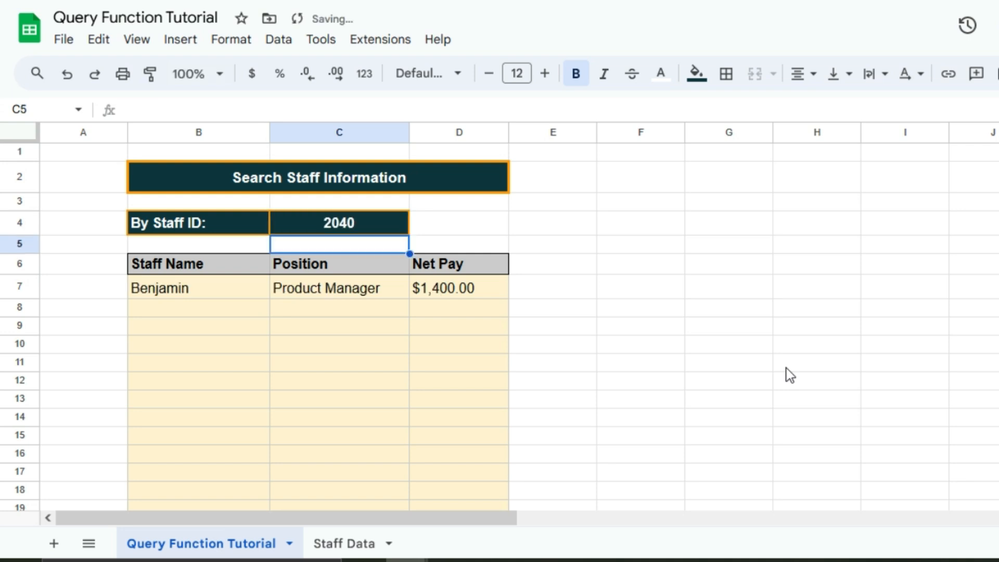
Step: Compare the returned search result with the matching Product Manager record in row 10 of the Staff Data sheet
left_click(344, 224)
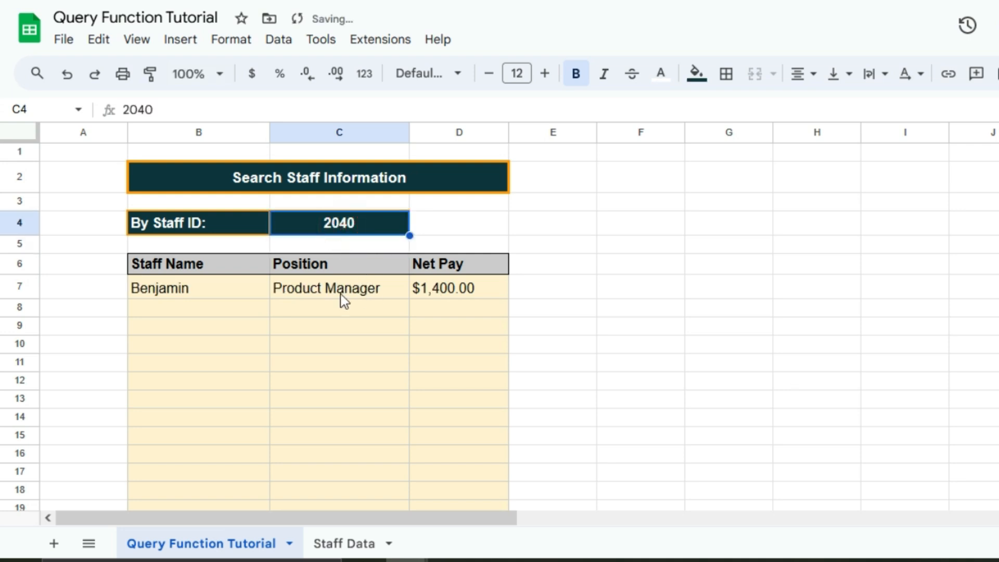
left_click(347, 536)
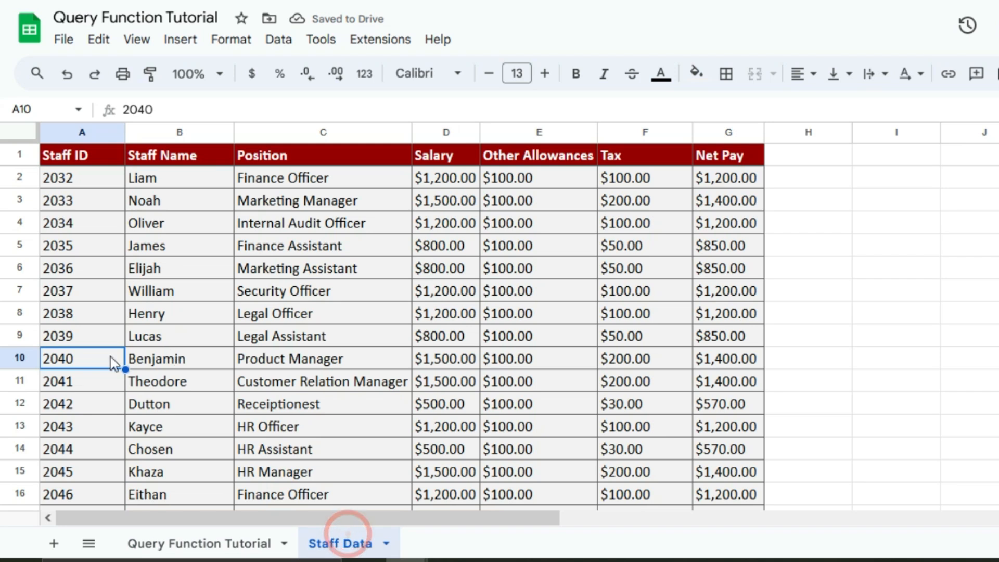
left_click(156, 360)
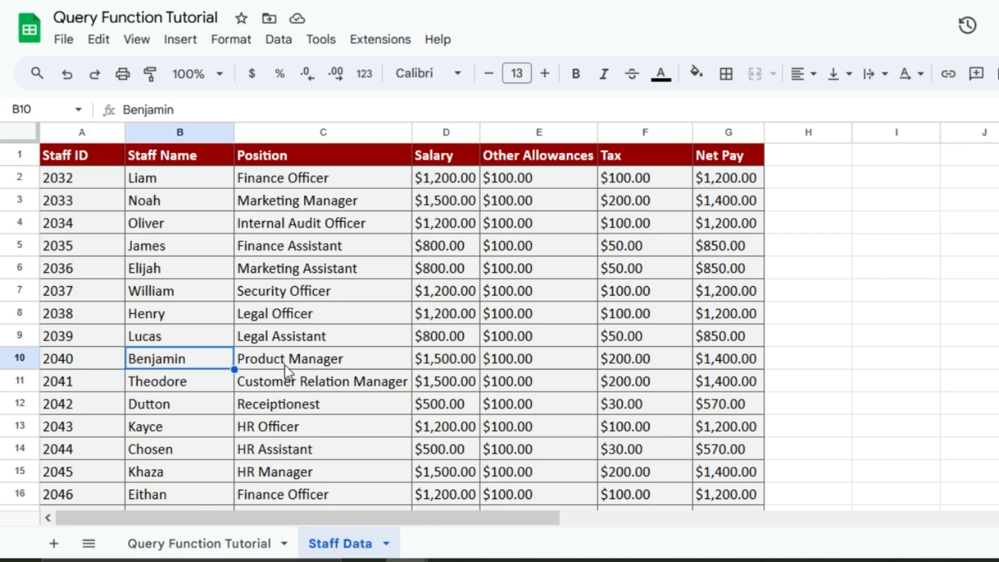
Step: Pick the staff ID in A12 of the Staff Data sheet and enter it as the search value in C4
left_click(86, 407)
left_click(217, 538)
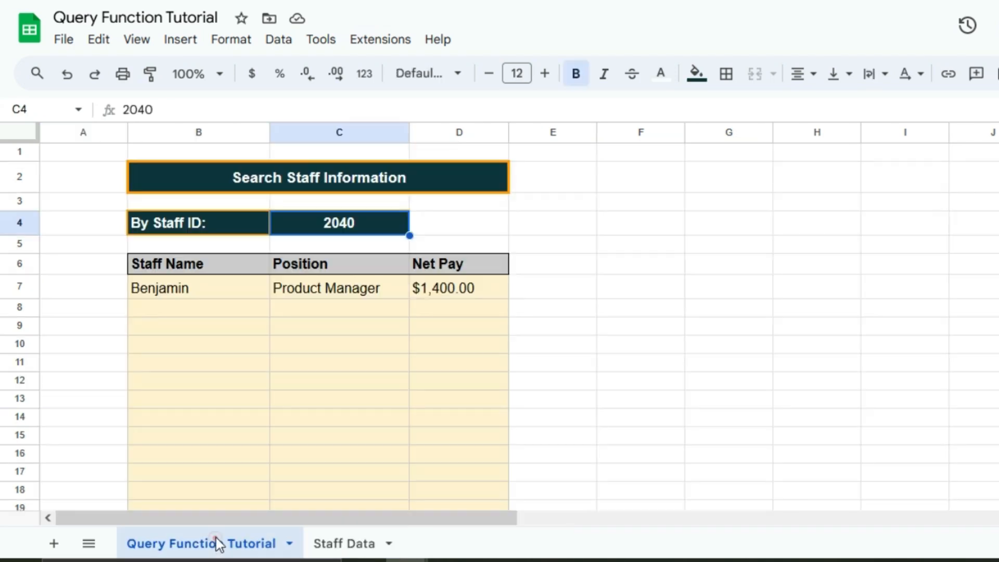
type("2")
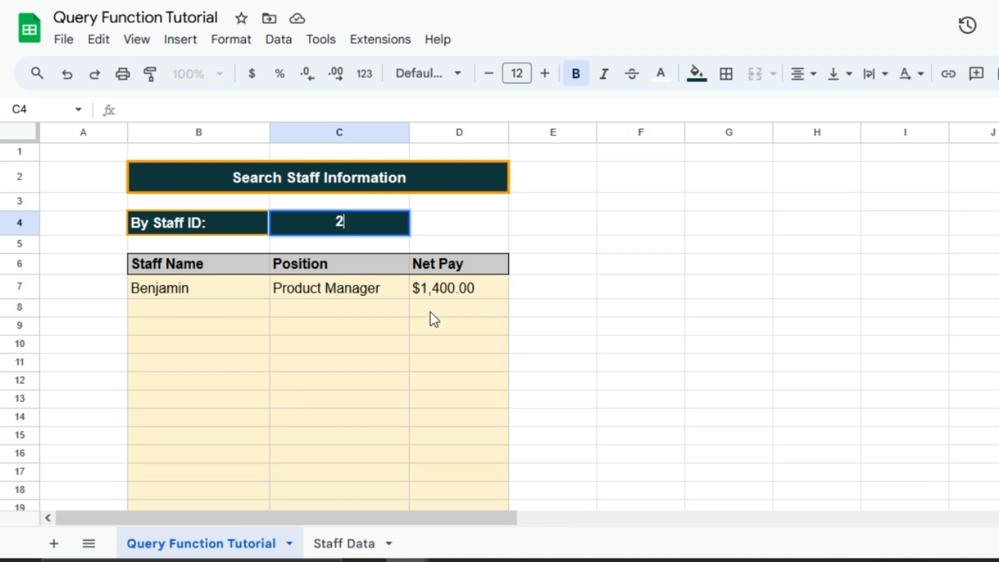
type("042")
key("Return")
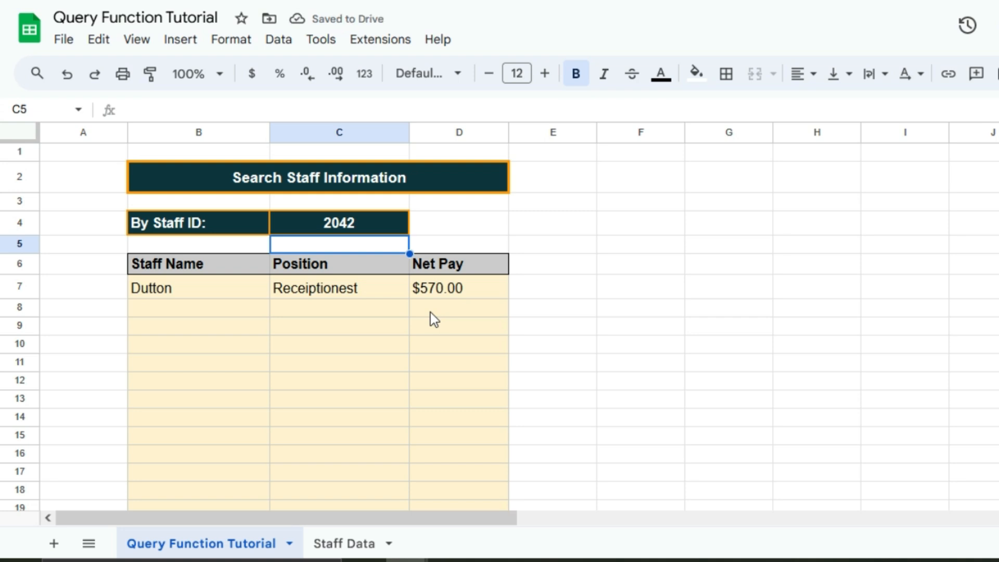
Step: Clear the staff ID from C4 and review the full staff list returned from B7 downward
key("Up")
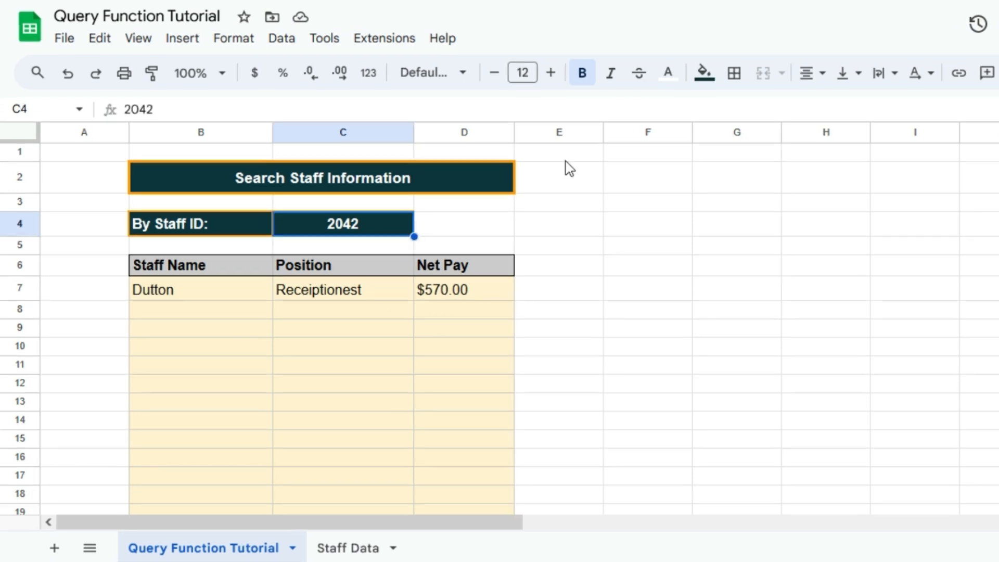
key("Delete")
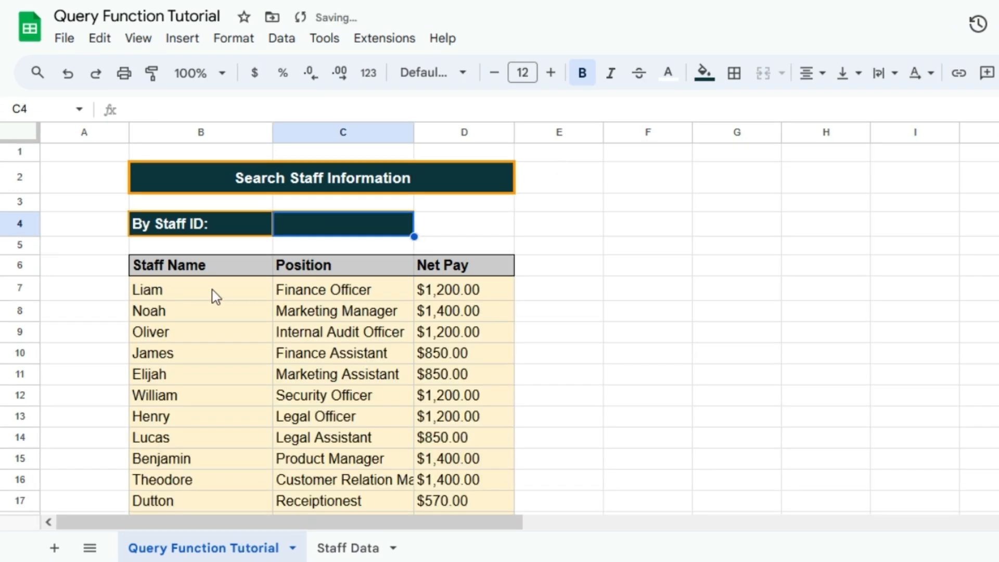
left_click(212, 287)
left_click_drag(226, 290, 446, 540)
left_click_drag(446, 540, 452, 448)
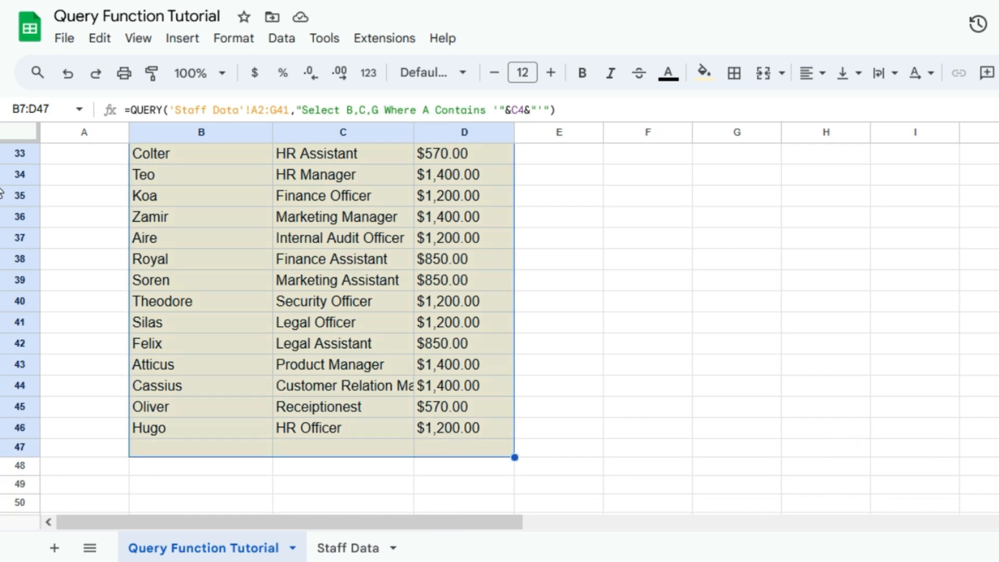
scroll(2, 192, "up", 10)
left_click(384, 303)
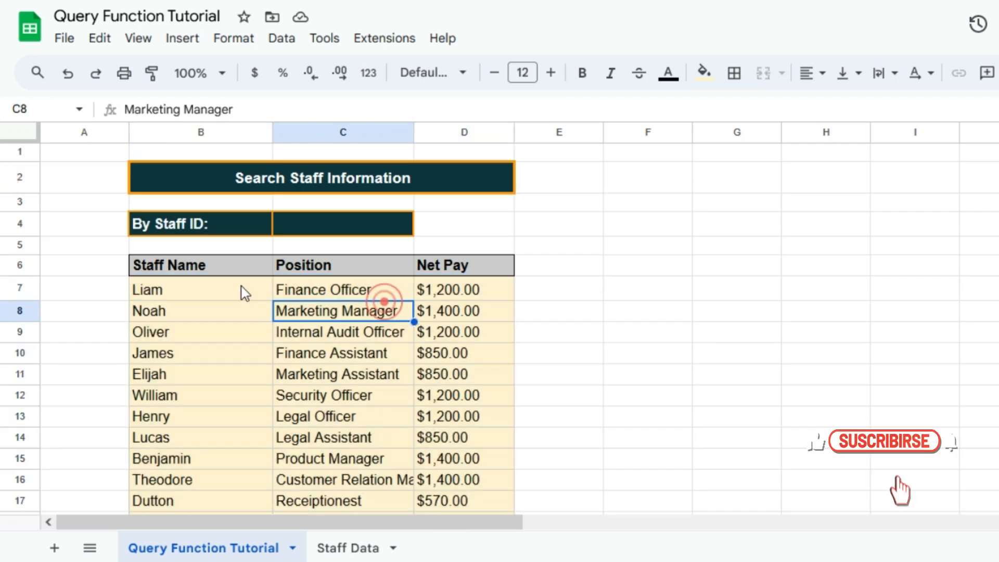
left_click(244, 286)
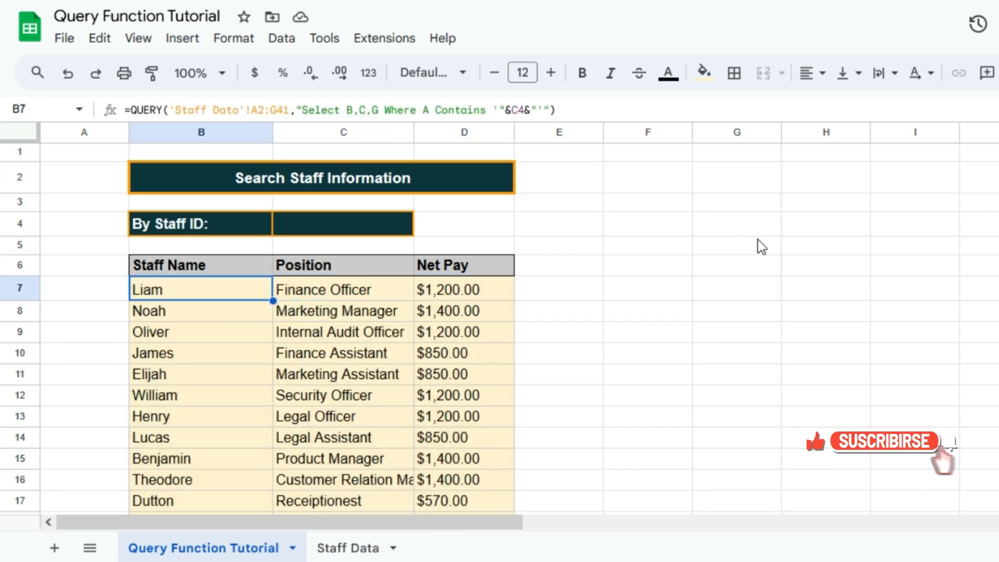